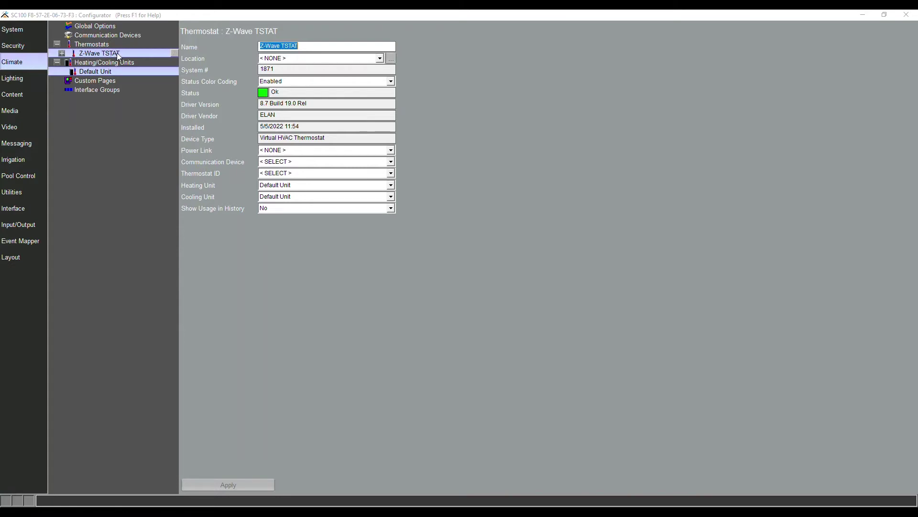
Set the Z-Wave TSTAT schedule layout to 2 Schedules, with Home on Schedule 1 and Away on Schedule 2, and apply it
click(63, 53)
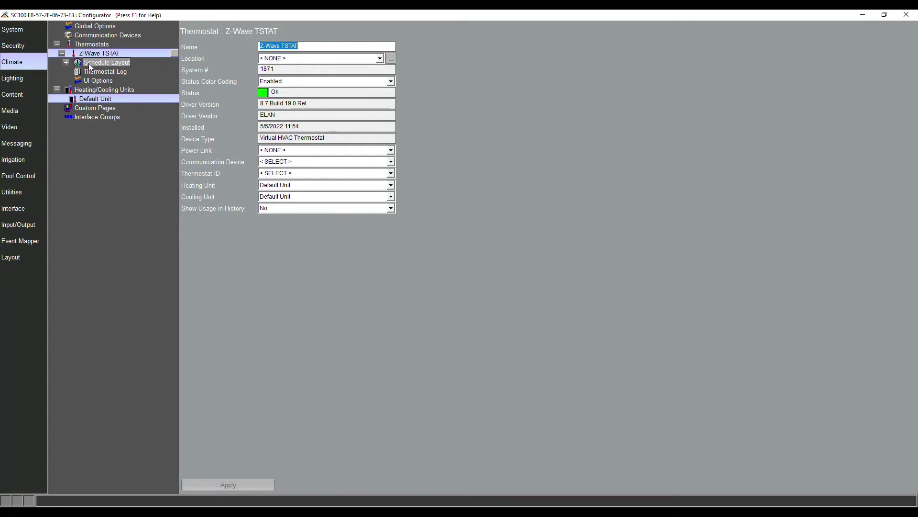
click(88, 63)
click(67, 62)
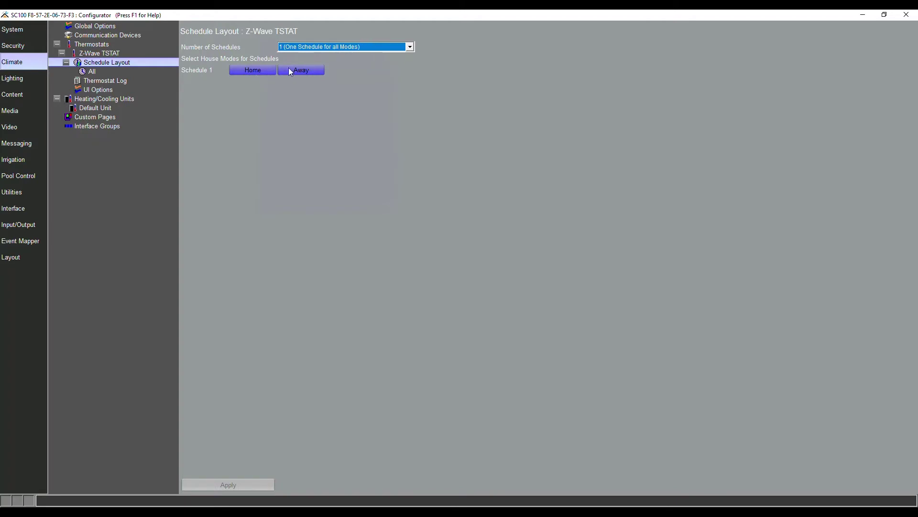
click(410, 47)
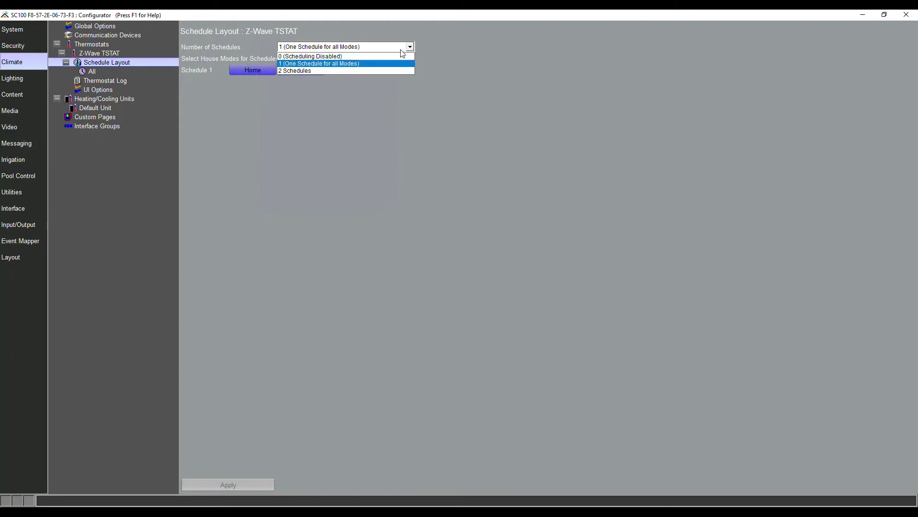
click(346, 72)
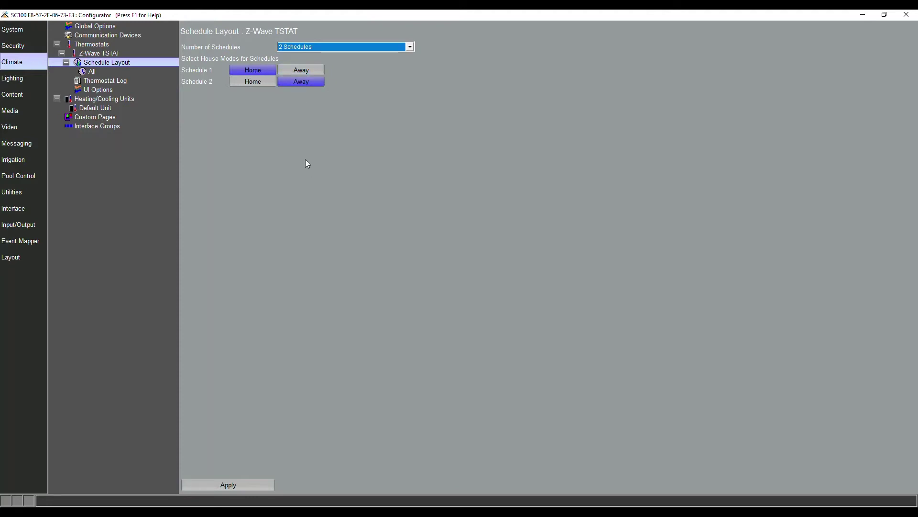
click(270, 85)
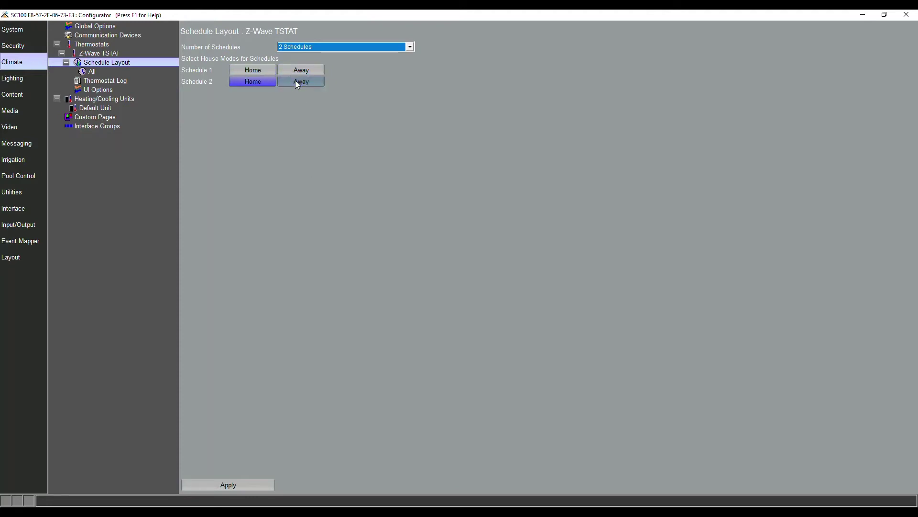
click(258, 71)
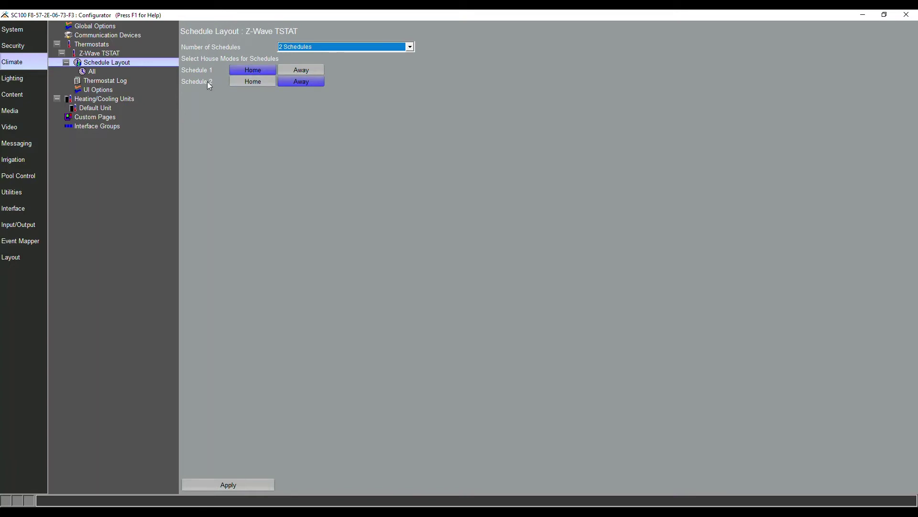
click(252, 487)
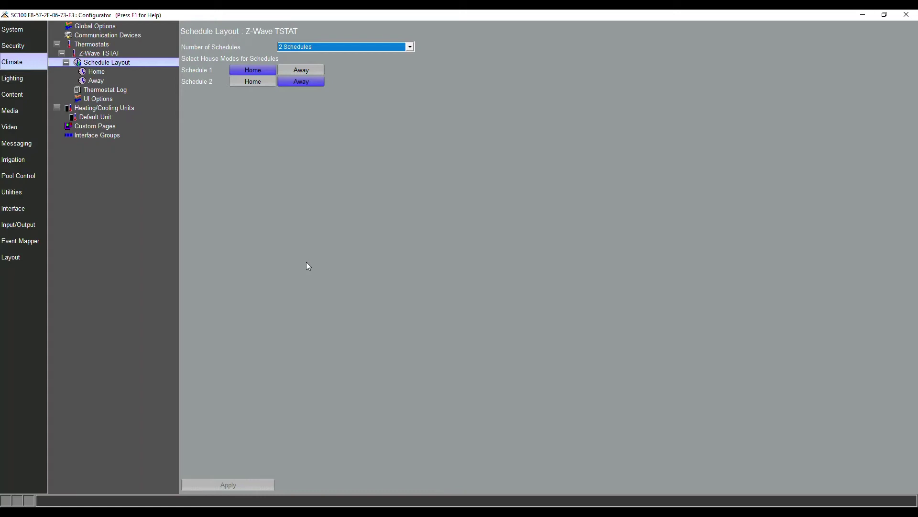
Configure the Home schedule with 4 Periods per Day and 2 Weekly Programs, assign Saturday and Sunday to Program 2, and apply
click(100, 72)
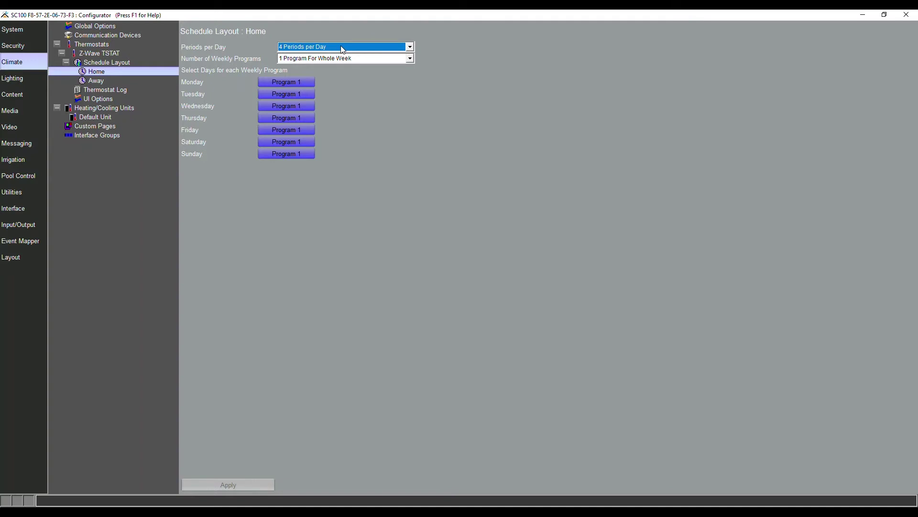
click(409, 46)
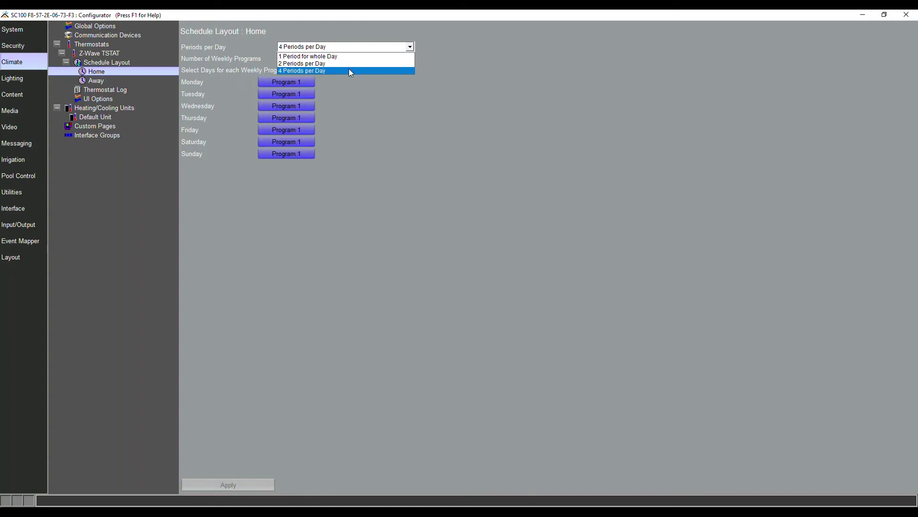
click(349, 71)
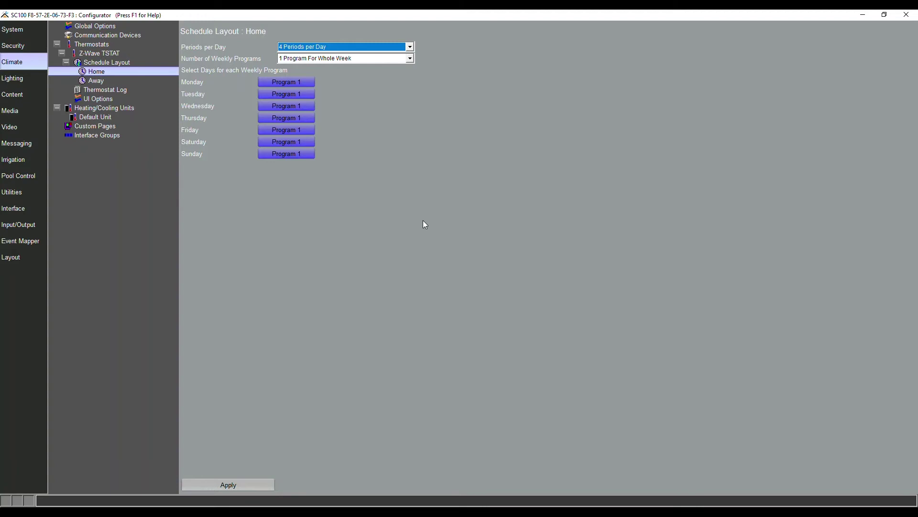
click(410, 58)
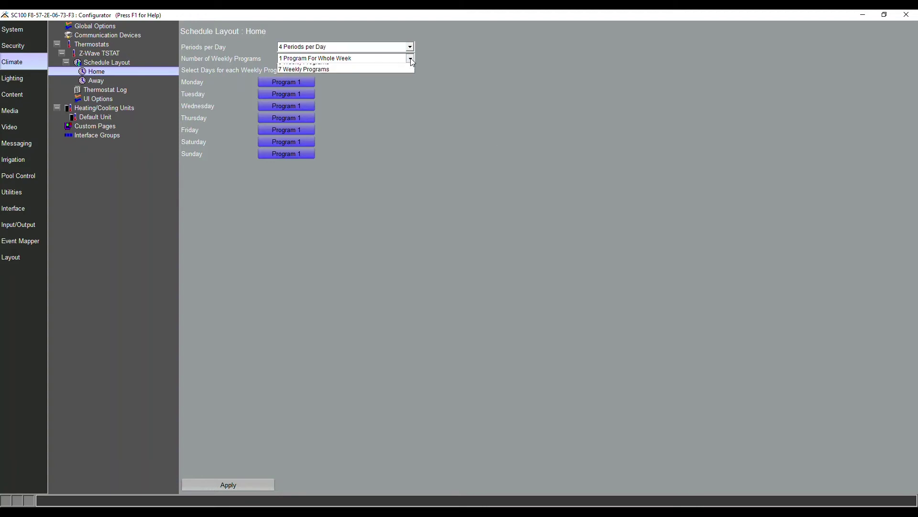
click(366, 77)
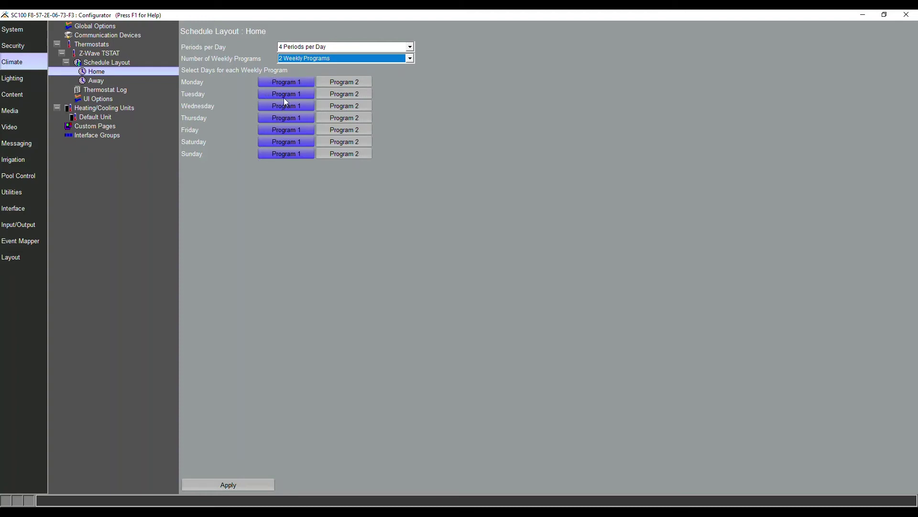
click(344, 141)
click(343, 153)
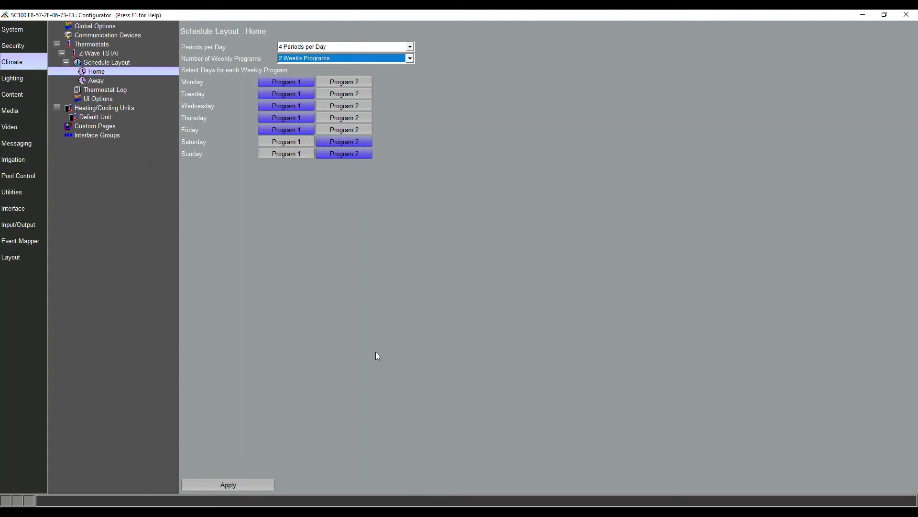
click(251, 483)
Set the Away schedule's periods per day to 1 Period for whole Day and apply the change
click(96, 81)
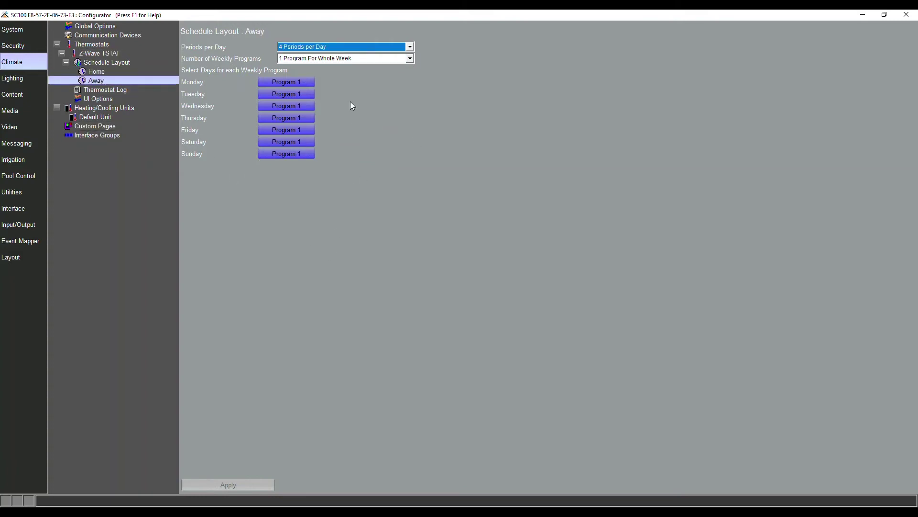
click(410, 46)
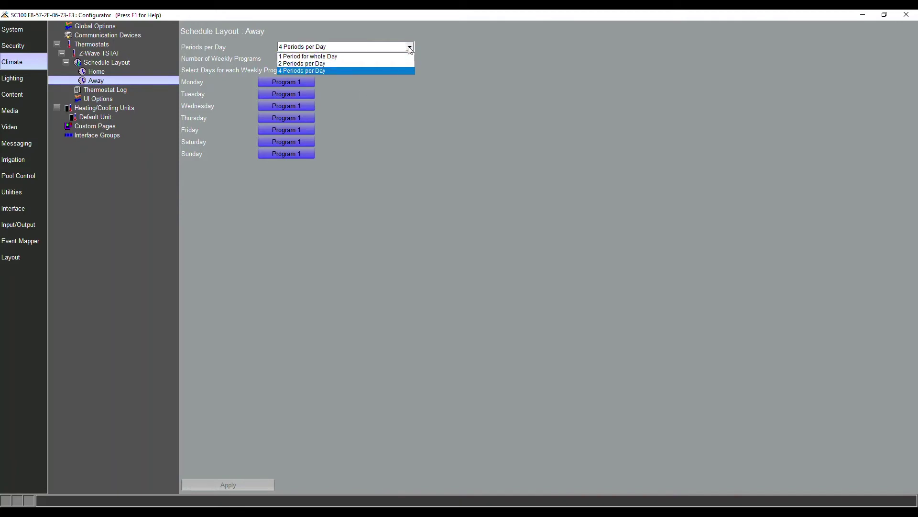
click(335, 56)
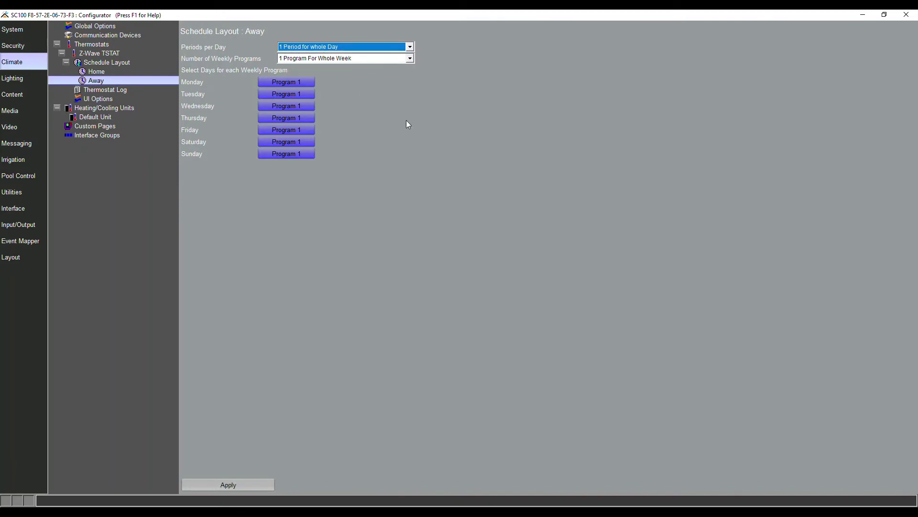
click(256, 484)
Add a Generic HVAC Unit named Boiler to the Heating/Cooling Units
click(87, 108)
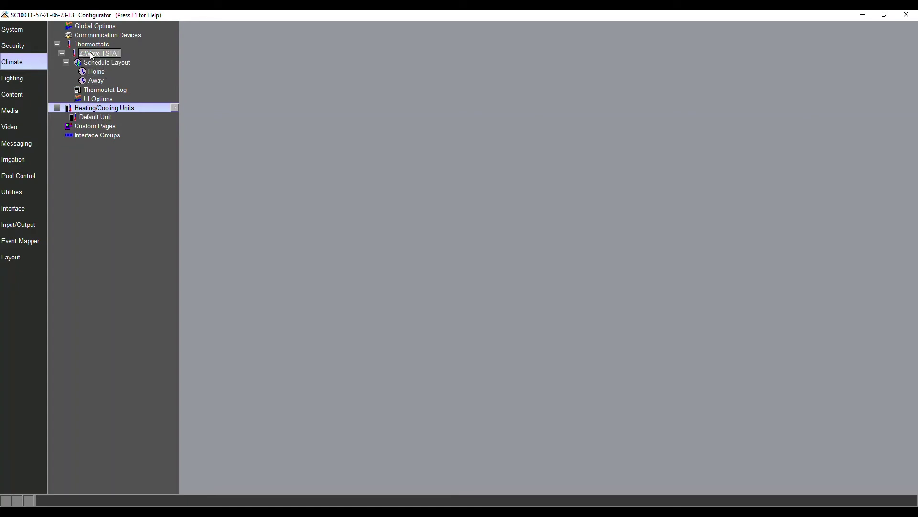
click(94, 118)
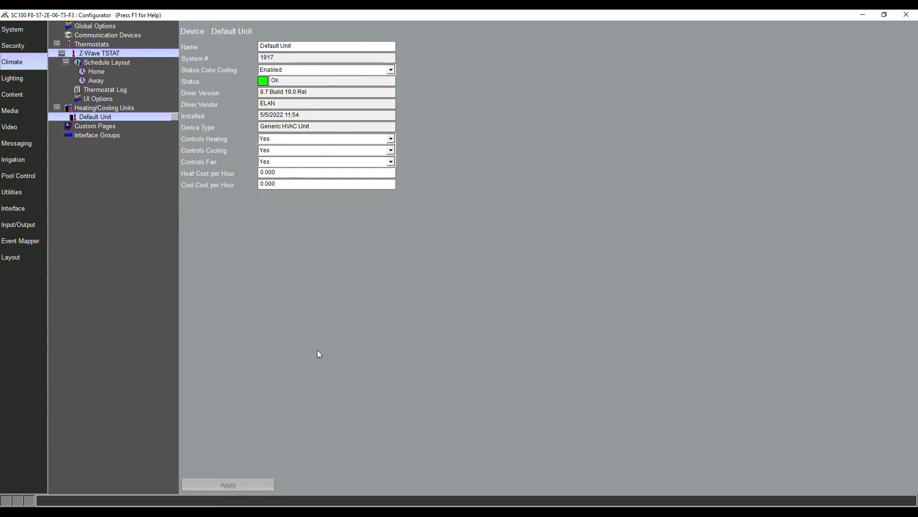
right_click(118, 109)
click(150, 115)
text(Boiler)
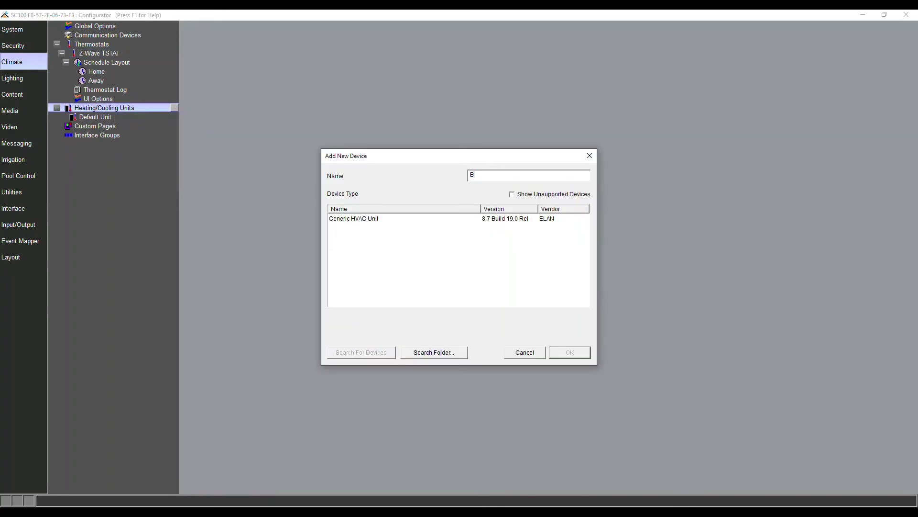
click(372, 219)
click(578, 355)
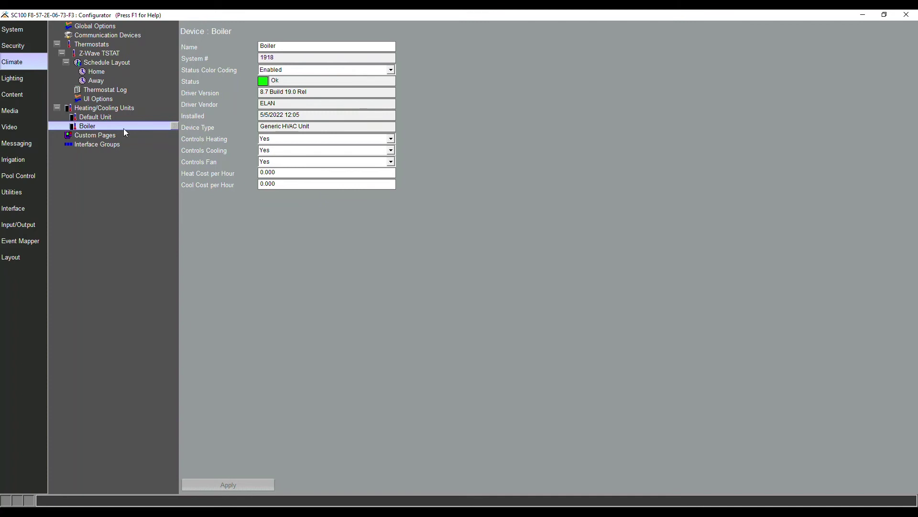
Set Controls Cooling and Controls Fan to No for the Boiler unit and apply the changes
click(391, 150)
click(325, 167)
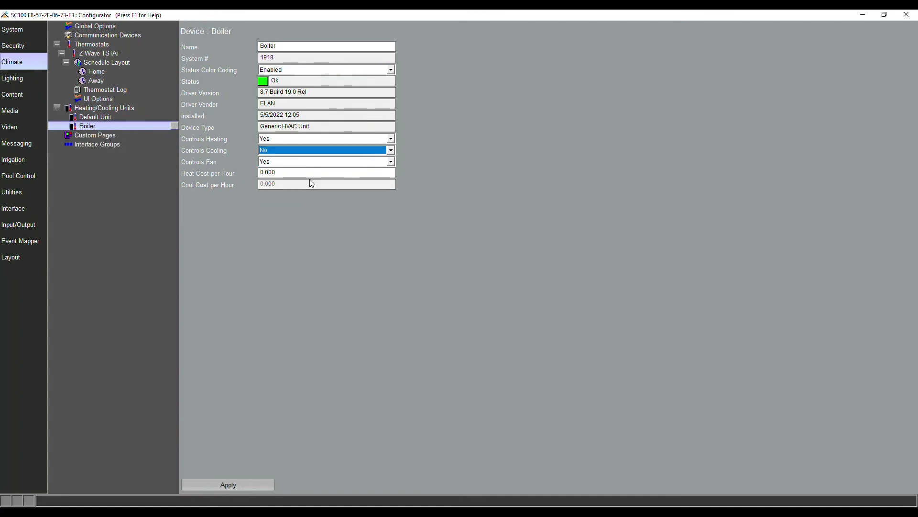
click(381, 162)
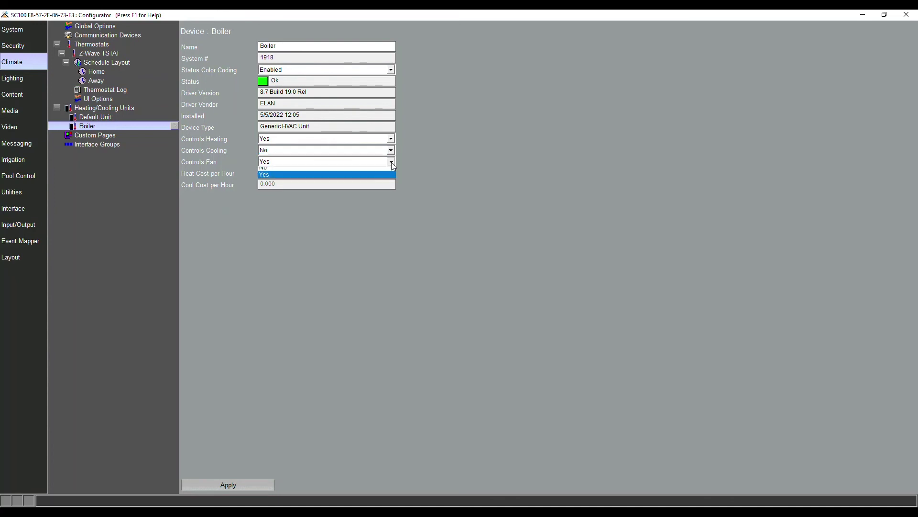
click(351, 179)
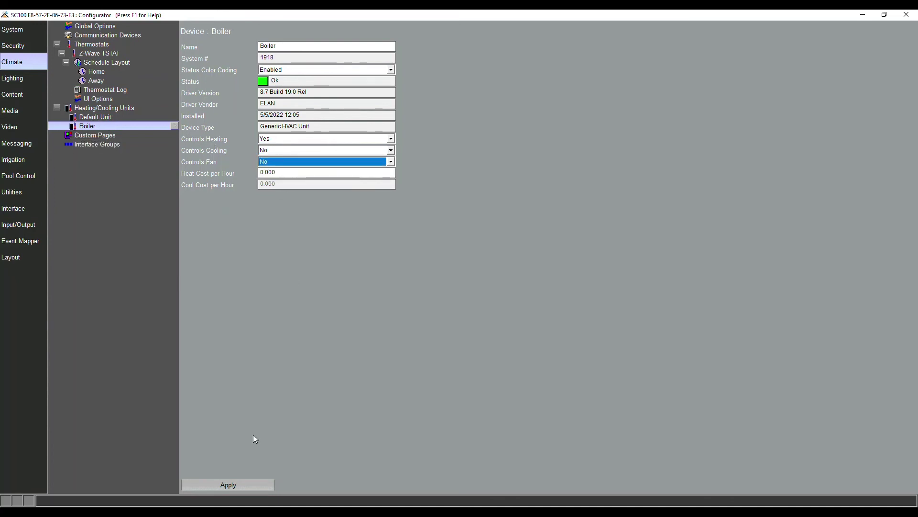
click(237, 484)
Set Controls Heating to No for the Default Unit and apply the change
click(104, 119)
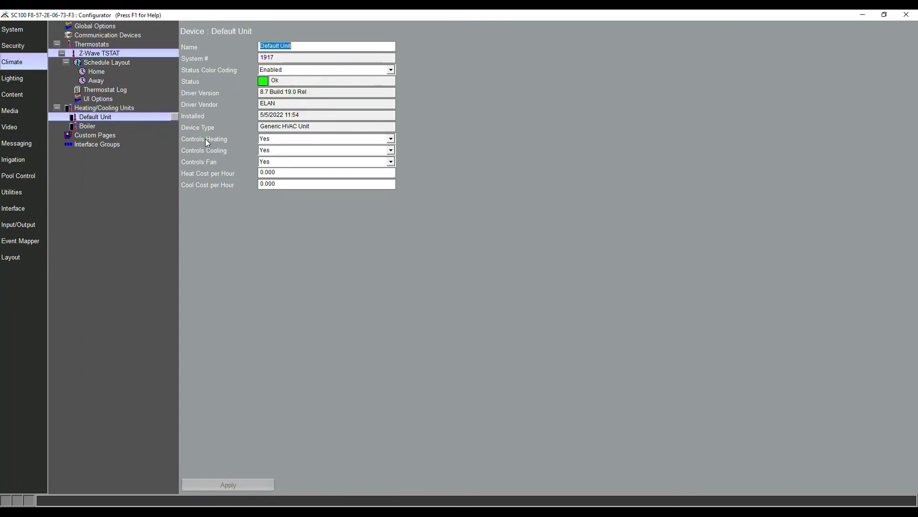
click(289, 150)
click(287, 150)
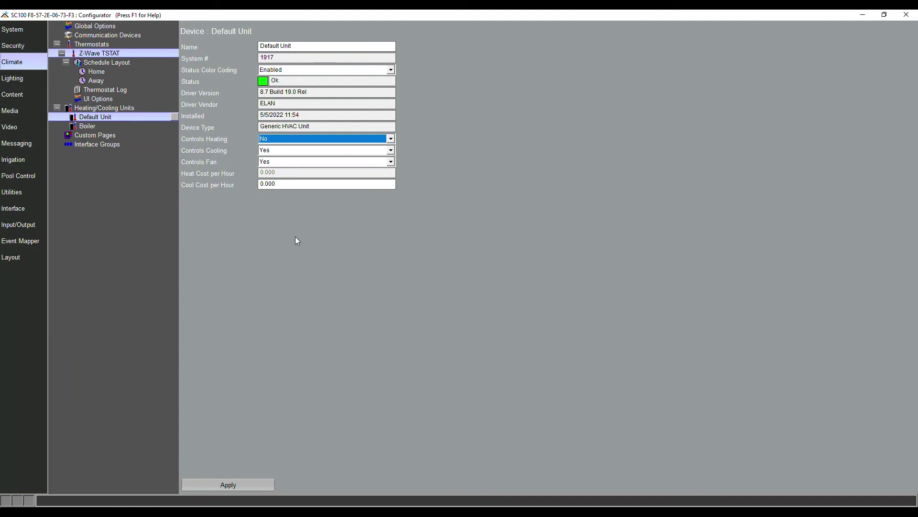
click(249, 481)
Assign Boiler as the Heating Unit of the Z-Wave TSTAT thermostat and apply the change
click(99, 54)
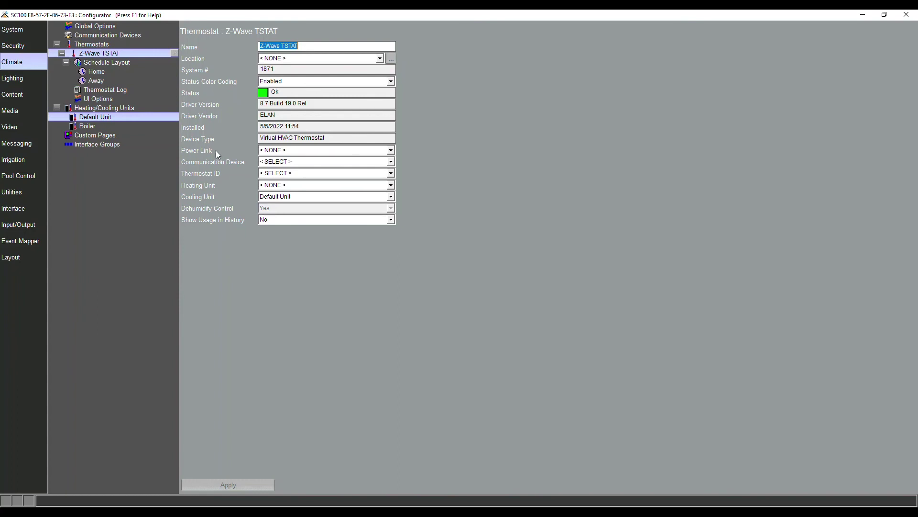
click(284, 185)
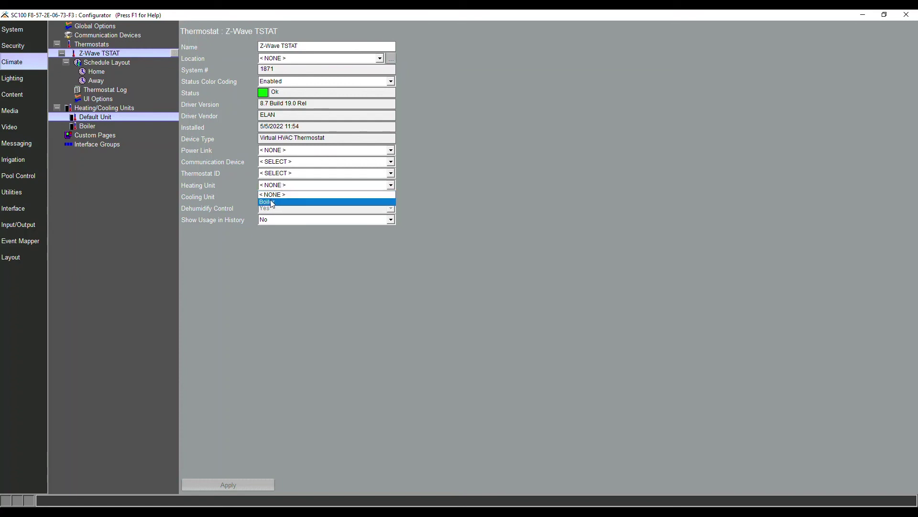
click(278, 201)
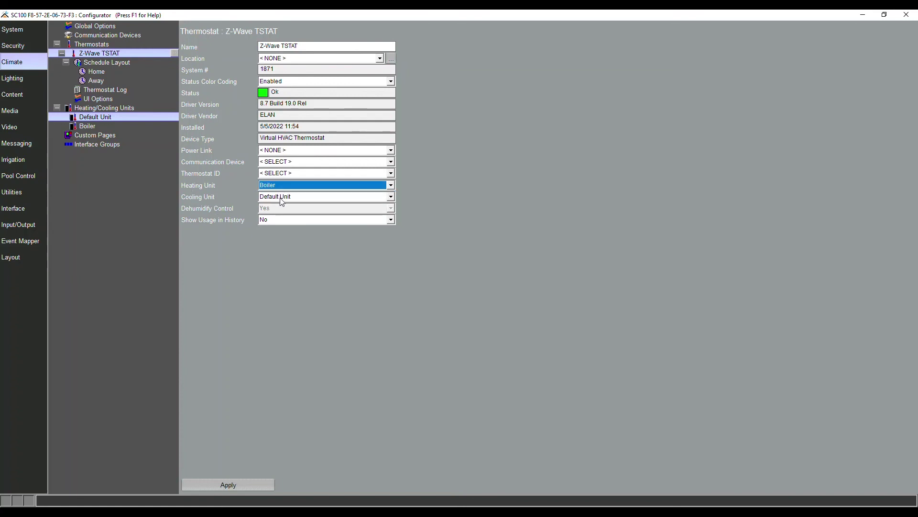
click(97, 118)
click(232, 484)
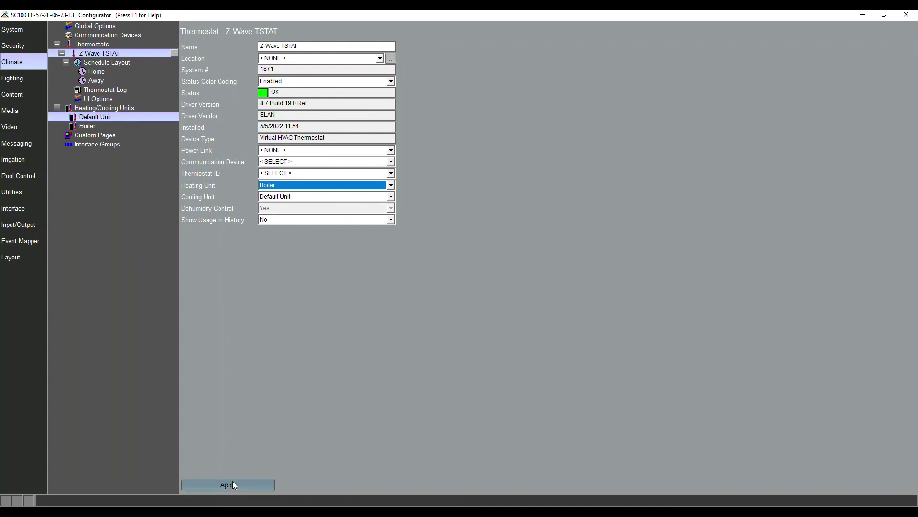